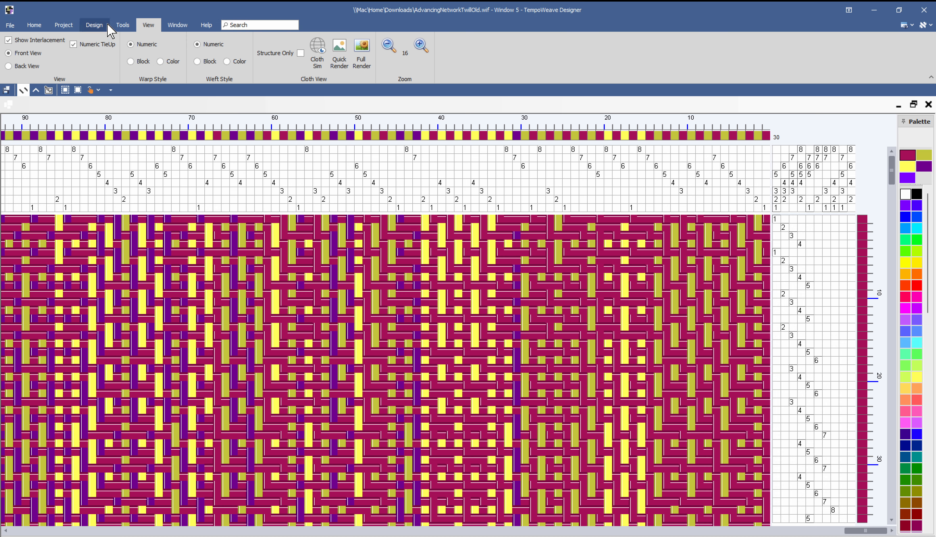
# Step: Replace all unused palette colors with the Jaggerspun Zephyr yarn line from the Yarn Catalog, and close the catalog
pyautogui.click(123, 26)
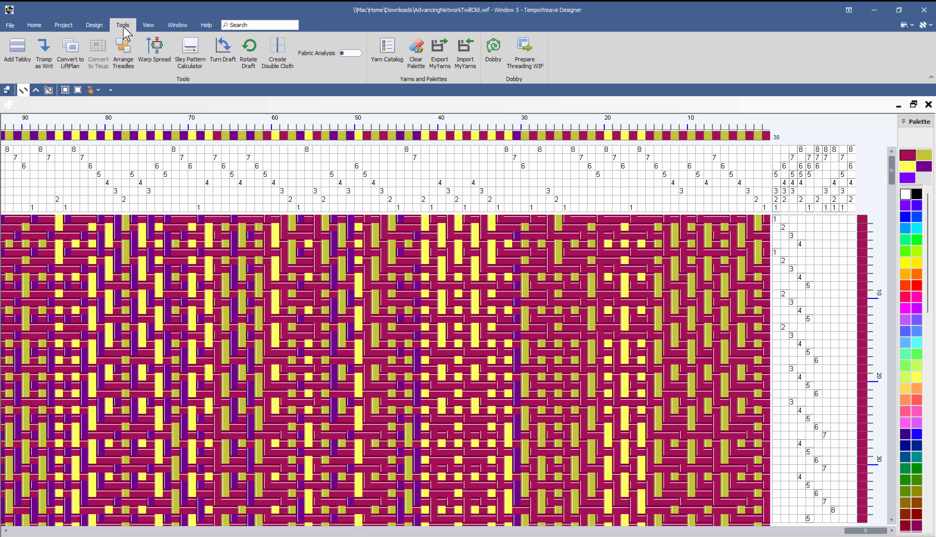
pyautogui.click(387, 48)
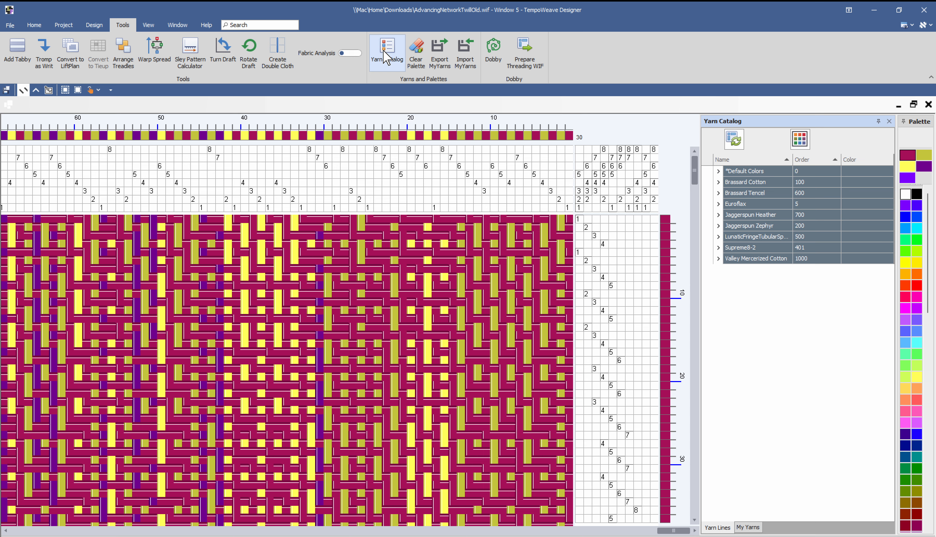
pyautogui.click(758, 231)
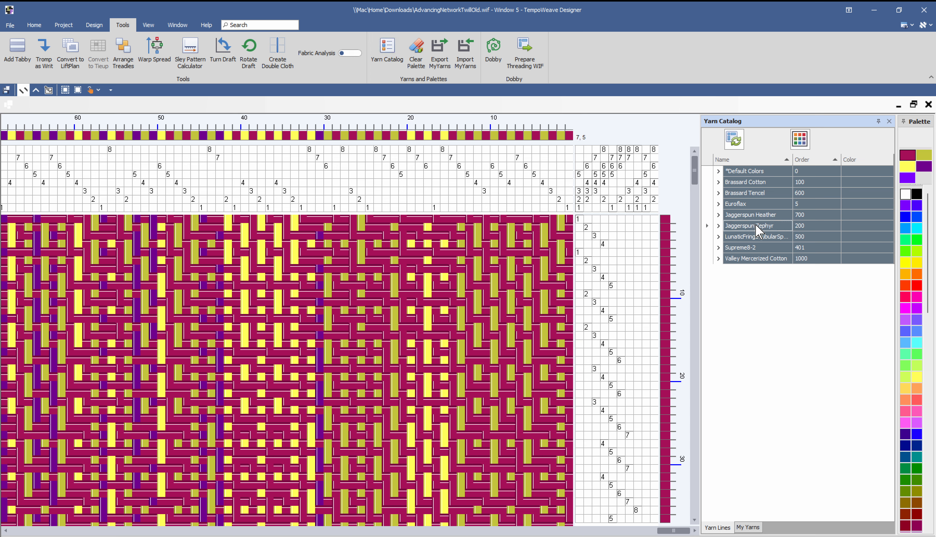
pyautogui.click(803, 140)
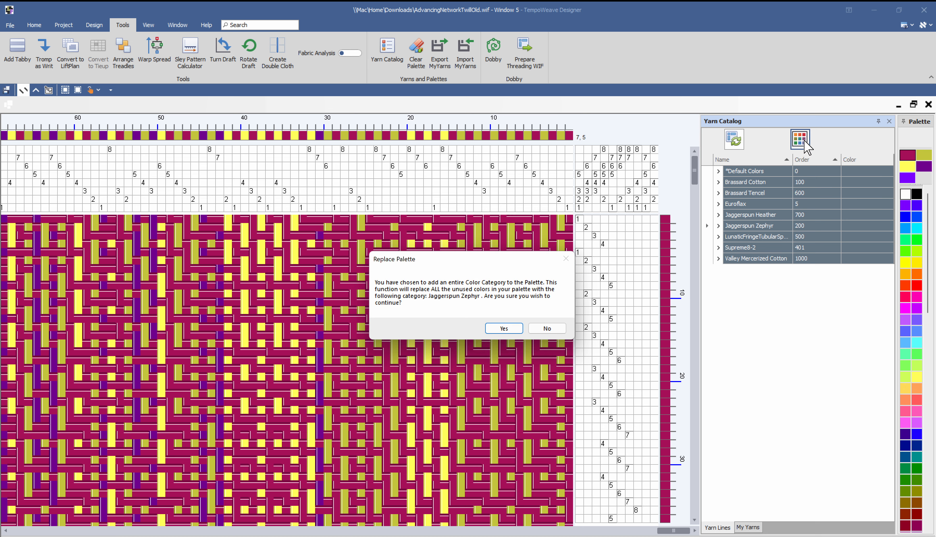
pyautogui.click(503, 328)
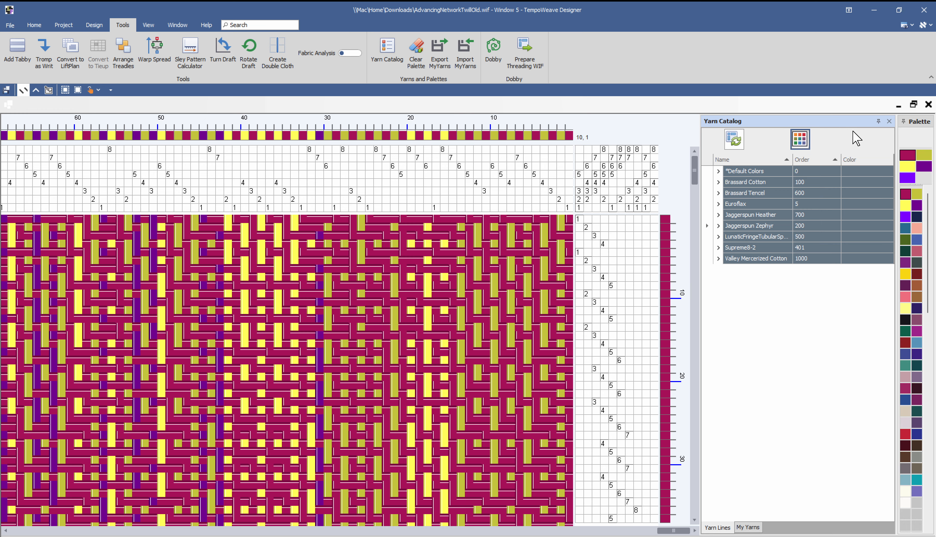
pyautogui.click(890, 121)
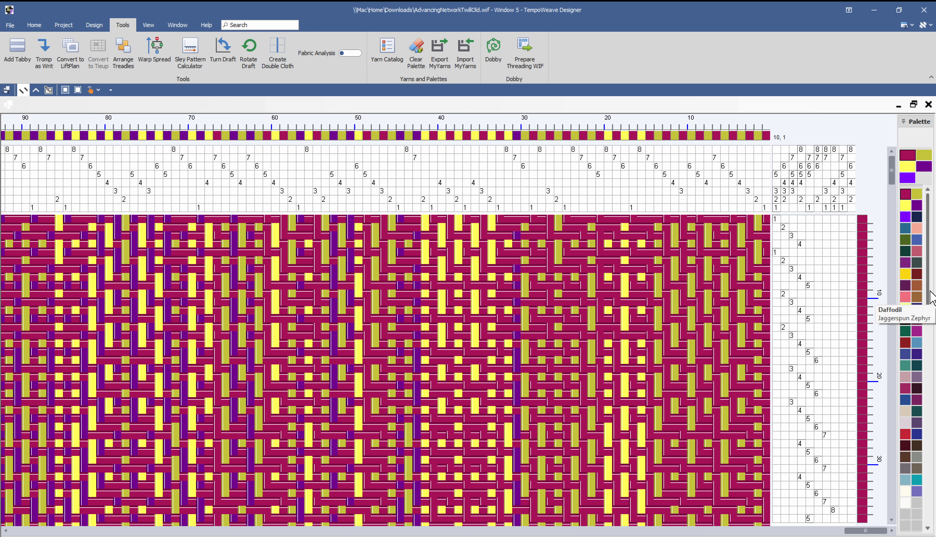
# Step: Swap the magenta yarn for Jaggerspun Zephyr Cinnabar in both warp and weft
pyautogui.rightClick(910, 156)
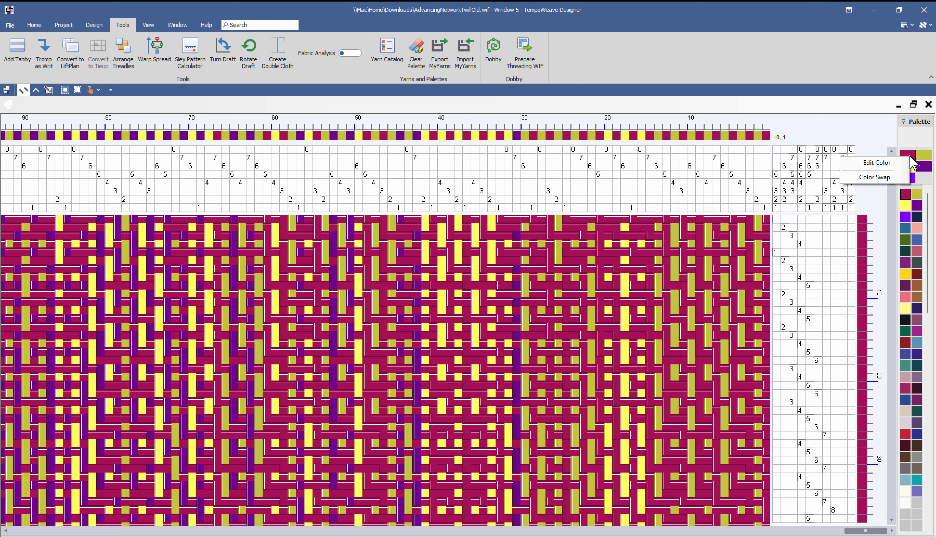
pyautogui.click(883, 177)
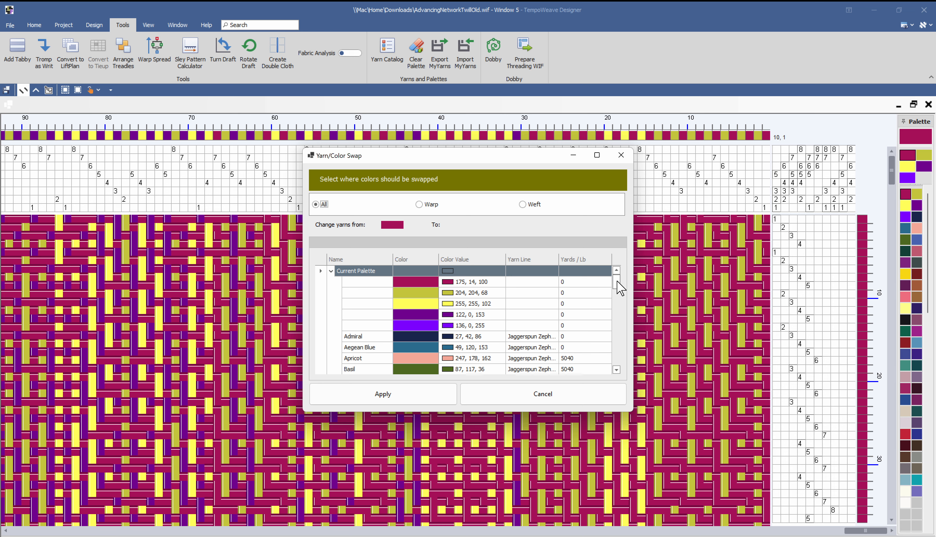
pyautogui.moveTo(616, 285); pyautogui.dragTo(618, 295)
pyautogui.click(411, 369)
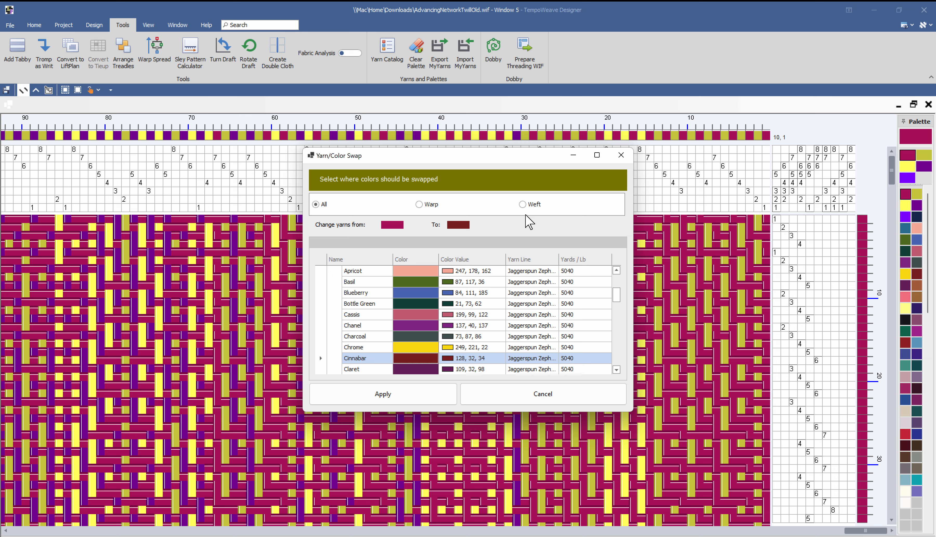
pyautogui.click(409, 392)
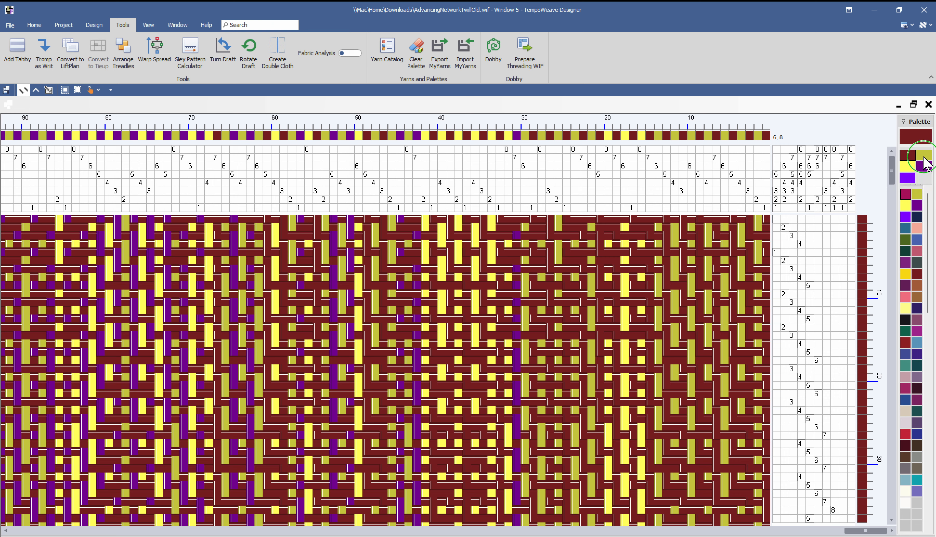
# Step: Swap the olive-green yarn for Jaggerspun Zephyr Curry throughout the draft
pyautogui.rightClick(924, 163)
pyautogui.click(893, 180)
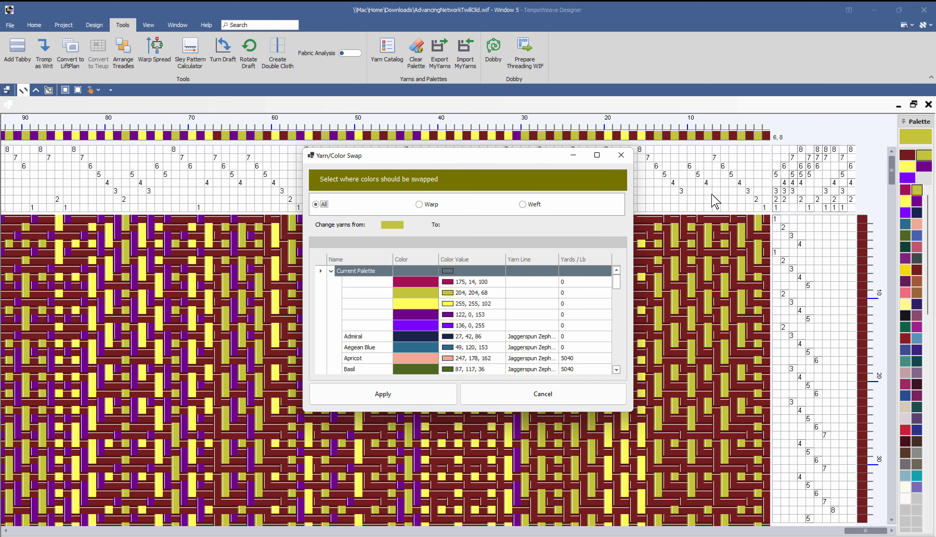
pyautogui.click(617, 286)
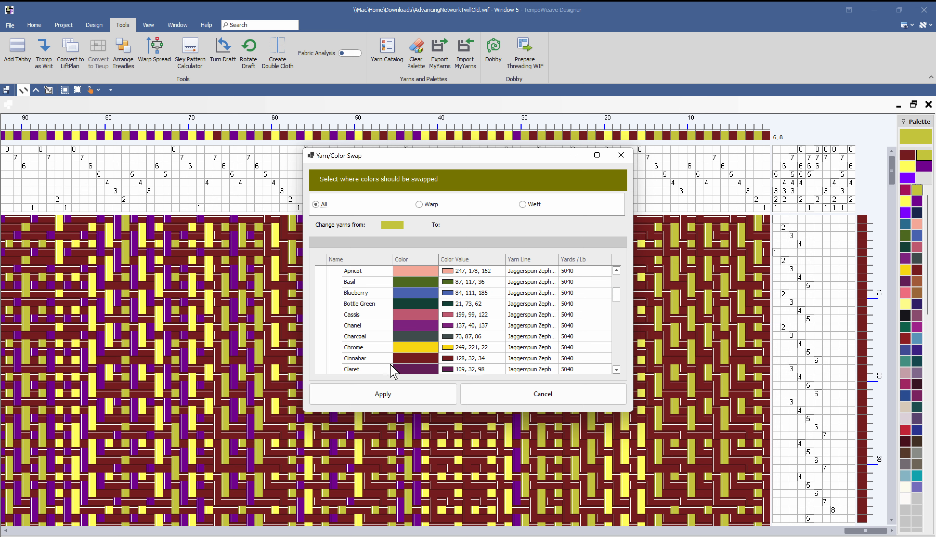
pyautogui.click(616, 293)
pyautogui.moveTo(616, 293); pyautogui.dragTo(616, 298)
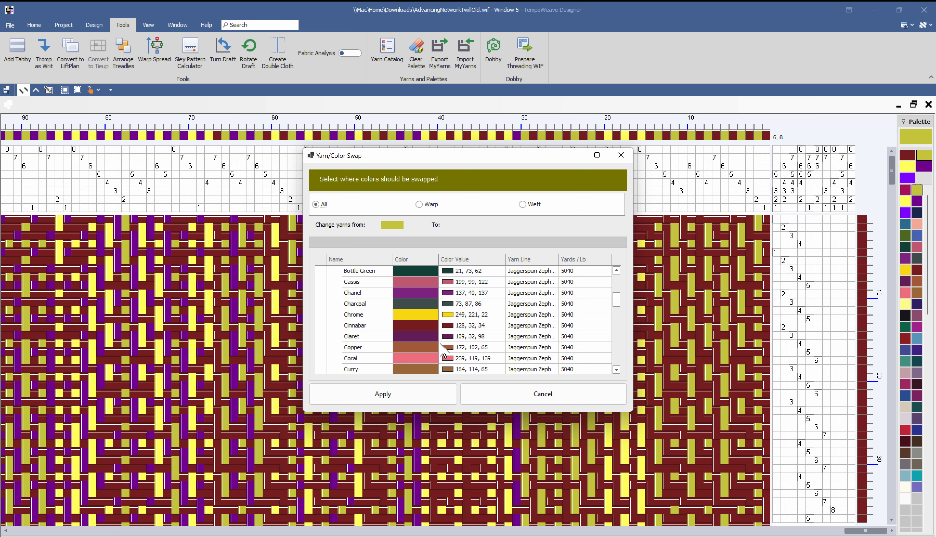
pyautogui.click(401, 370)
pyautogui.click(397, 393)
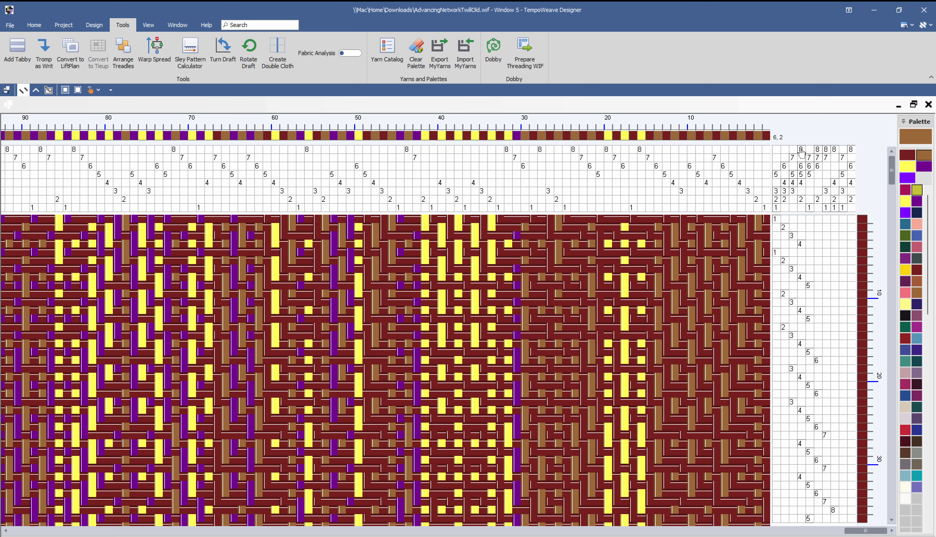
# Step: Swap the bright yellow yarn for Jaggerspun Zephyr Daffodil throughout the draft
pyautogui.rightClick(907, 164)
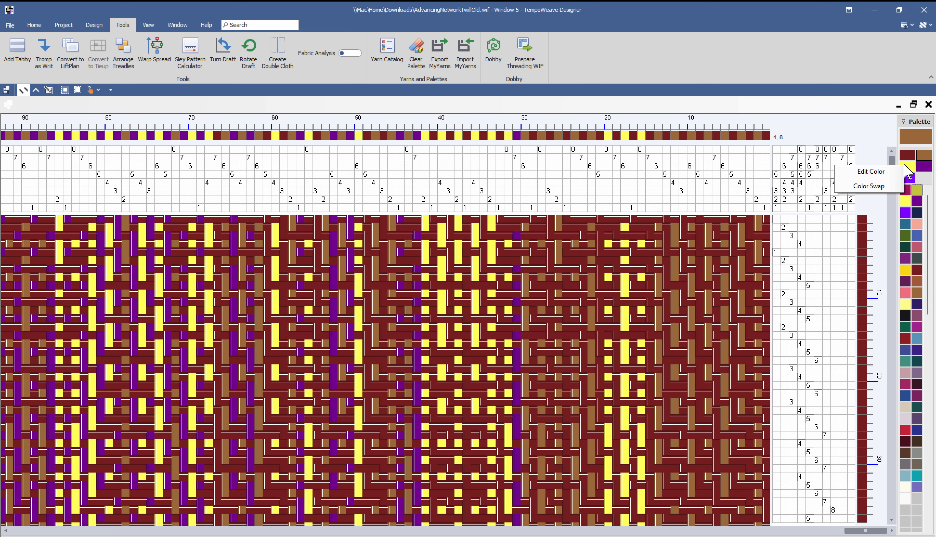
pyautogui.click(886, 191)
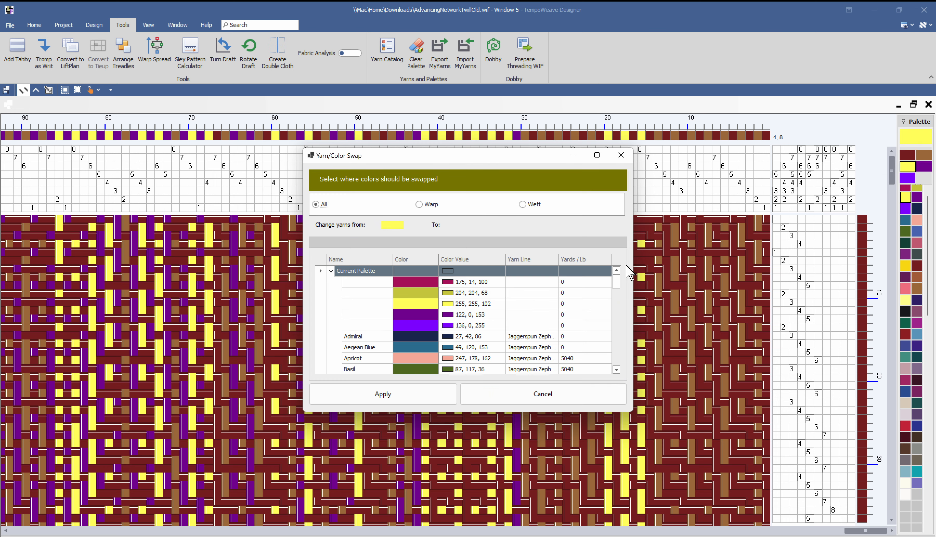
pyautogui.moveTo(615, 283); pyautogui.dragTo(615, 307)
pyautogui.click(421, 337)
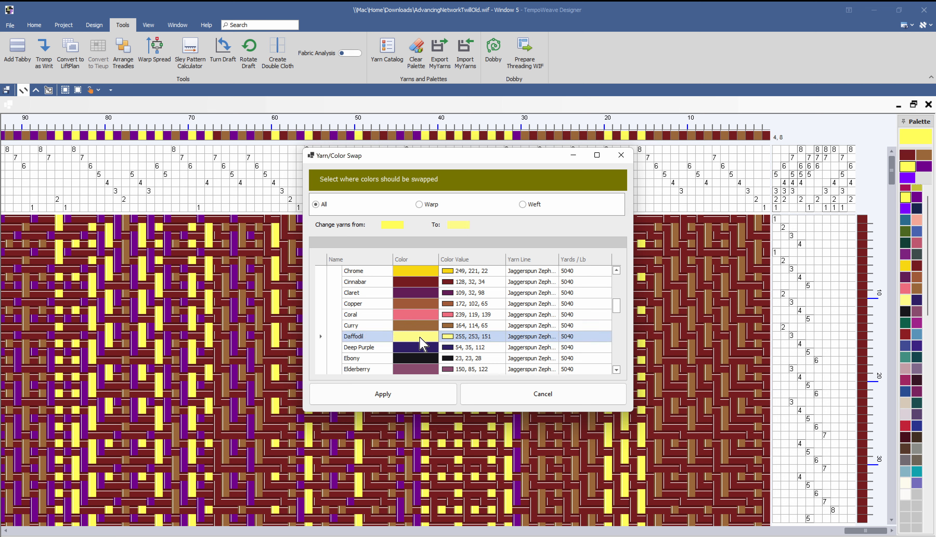
pyautogui.click(415, 393)
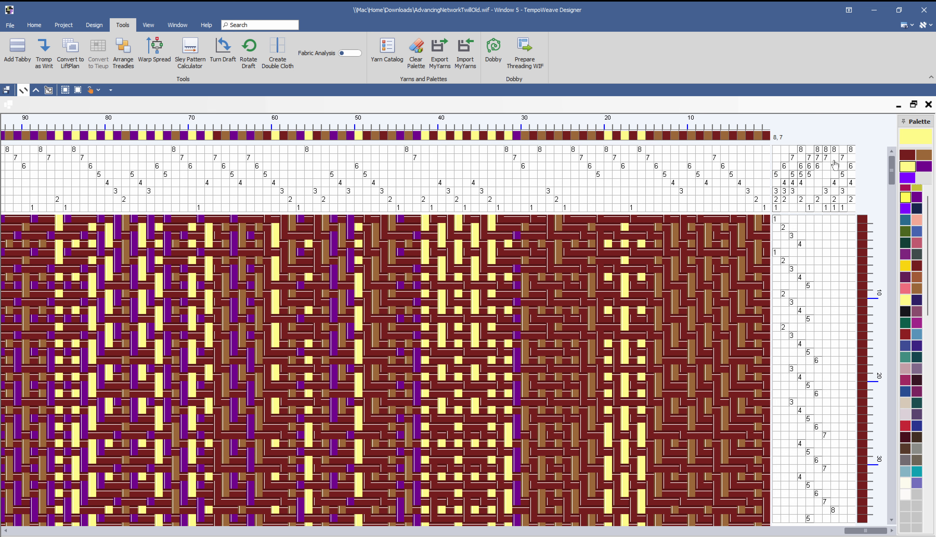
# Step: Swap the purple yarn for Jaggerspun Zephyr Iris throughout the draft
pyautogui.rightClick(925, 174)
pyautogui.click(906, 190)
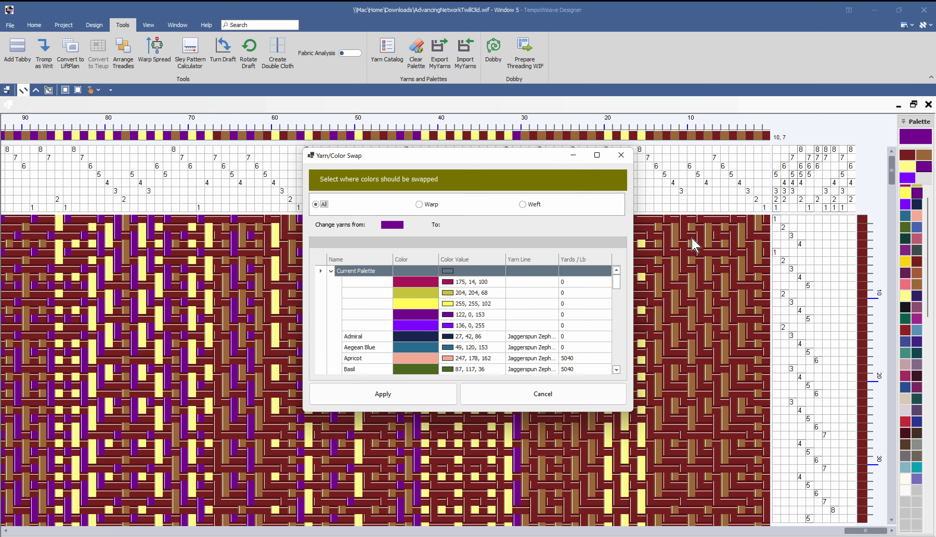
pyautogui.moveTo(617, 283); pyautogui.dragTo(617, 323)
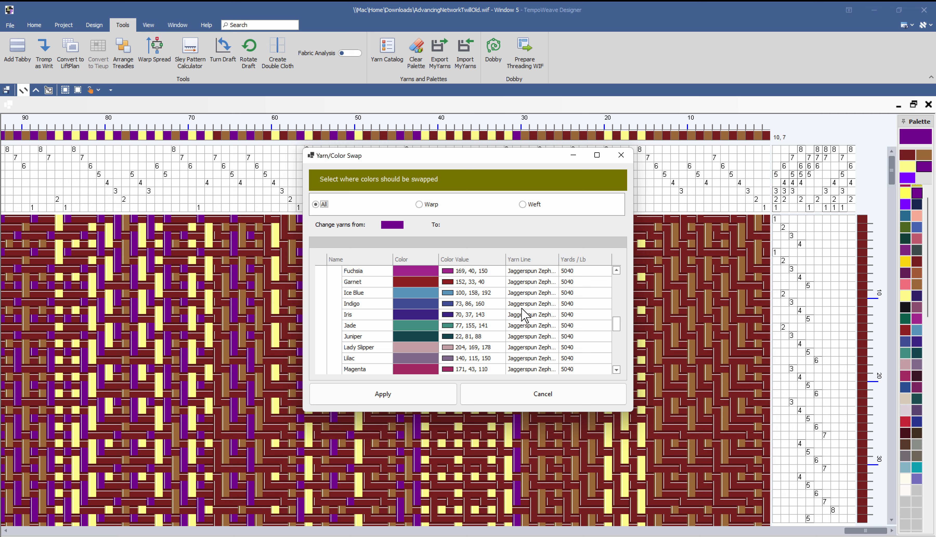
pyautogui.click(356, 315)
pyautogui.click(359, 391)
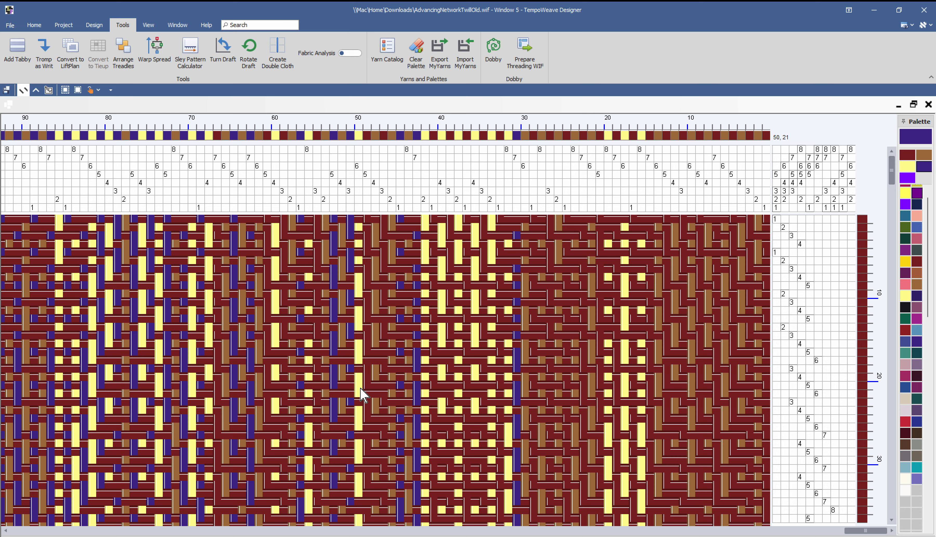
# Step: Preview the front of the recolored cloth in the Cloth Viewer, and close the viewer
pyautogui.press('F4')
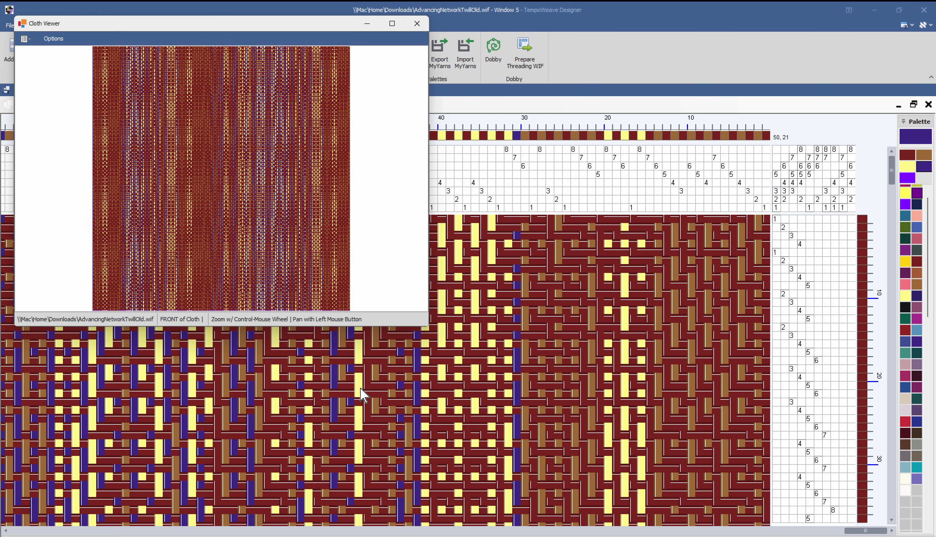
pyautogui.click(413, 29)
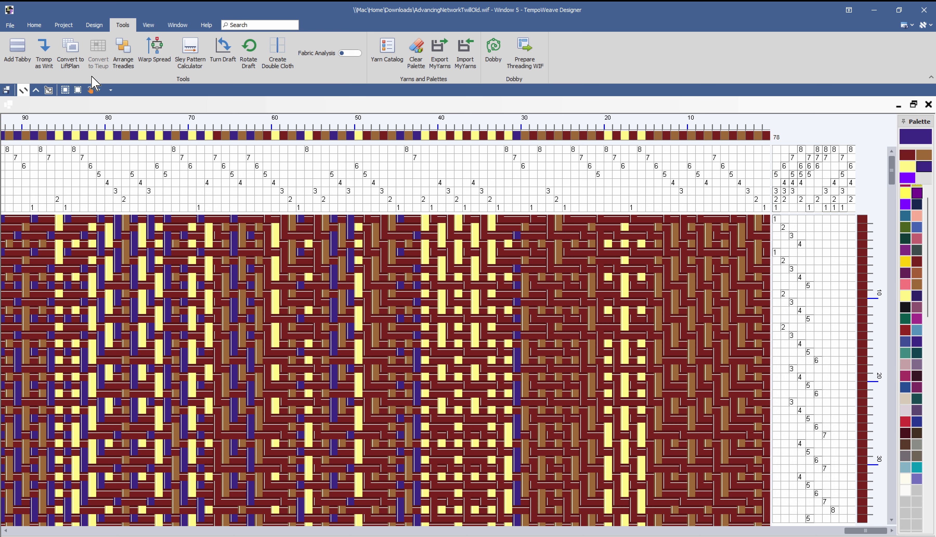
# Step: Generate the Warp Winding Plan to examine the yarn colors and end counts, and close its print preview
pyautogui.click(65, 24)
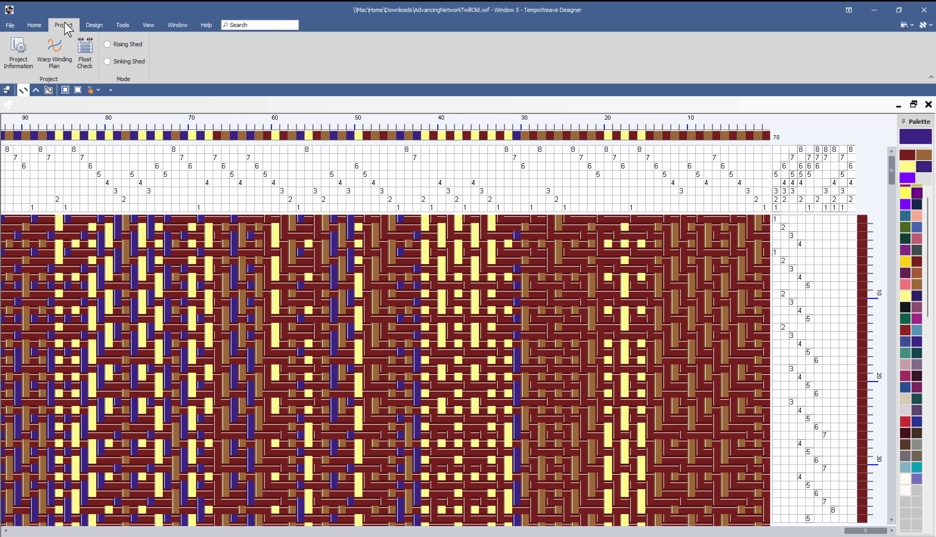
pyautogui.click(55, 58)
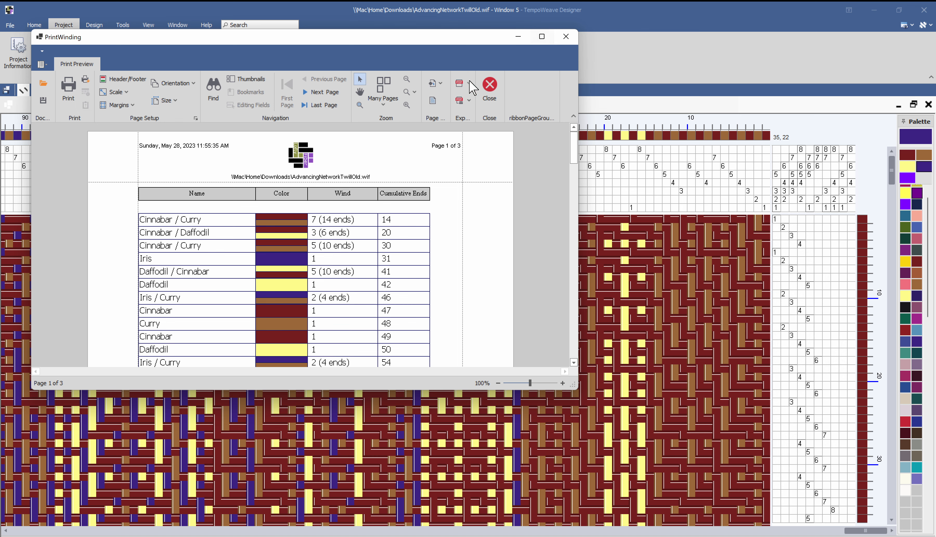
pyautogui.click(483, 89)
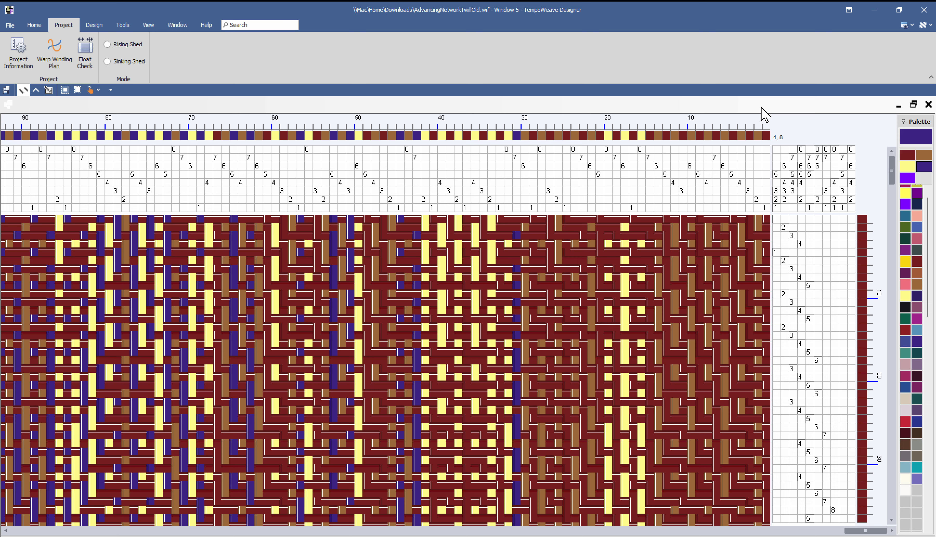
pyautogui.moveTo(736, 0)
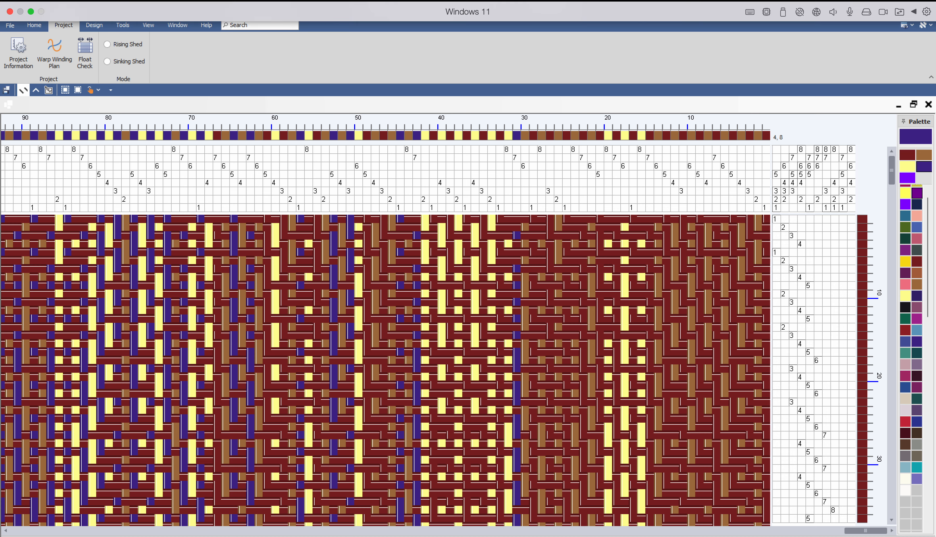